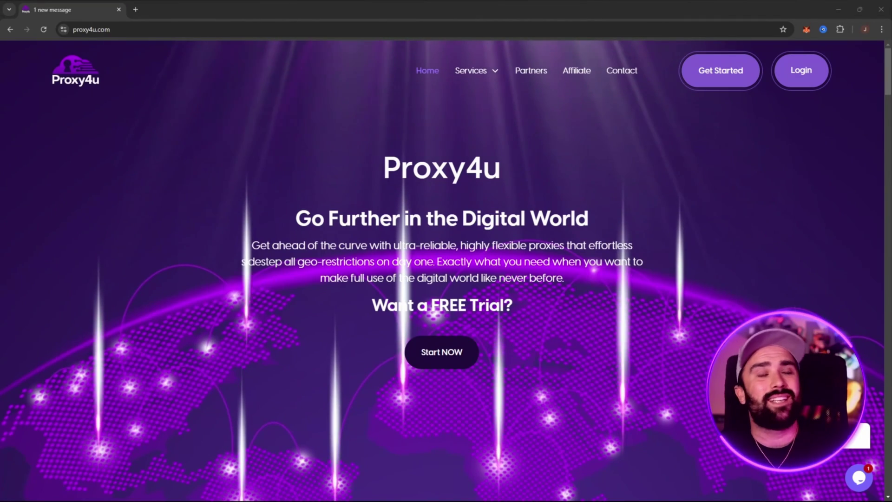
# Step: Scroll down the homepage to the 'A Plan For Just You' list: Residential 1.5$, Datacenter 1$, Mobile 2.5$
pyautogui.scroll(-1, 682, 209)
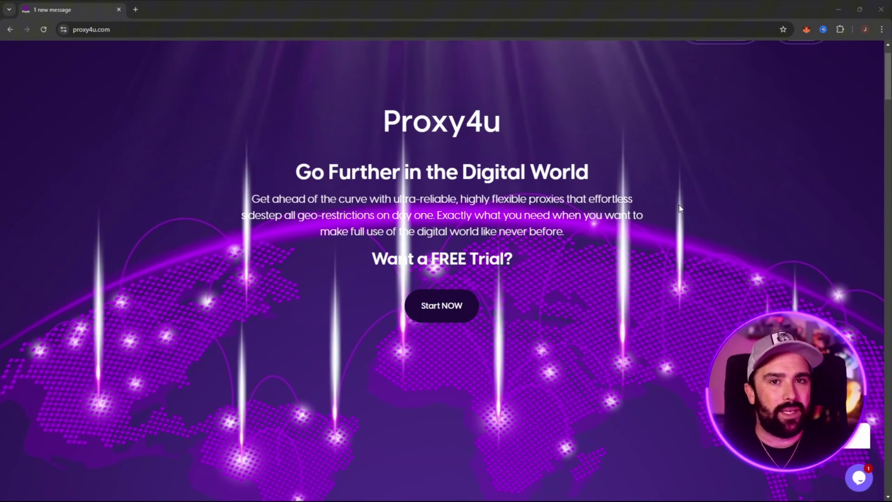
pyautogui.scroll(-6, 680, 208)
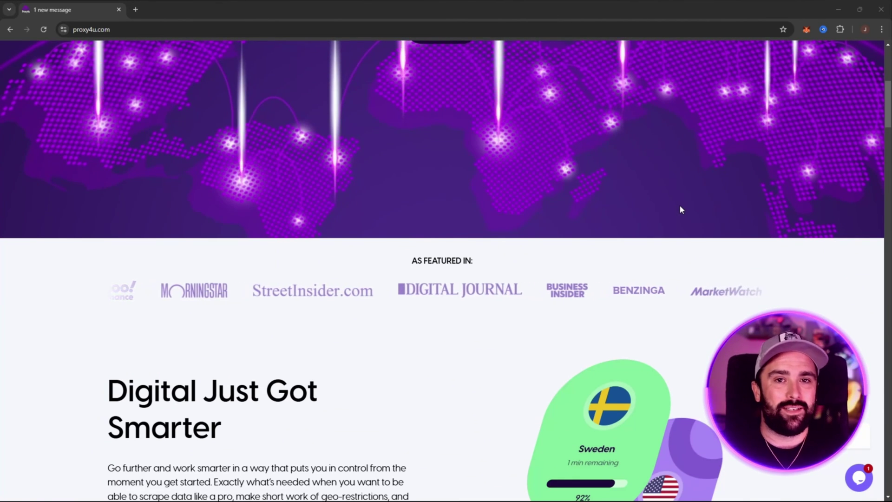
pyautogui.scroll(-10, 787, 158)
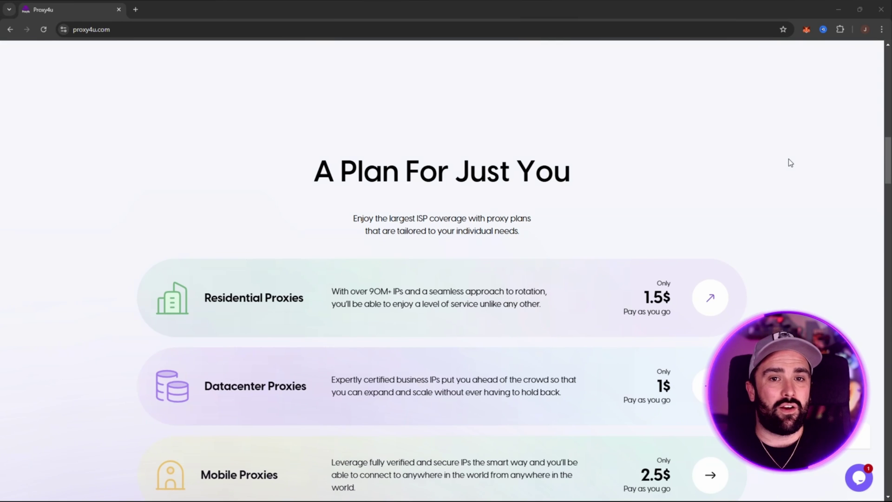
pyautogui.scroll(-10, 794, 181)
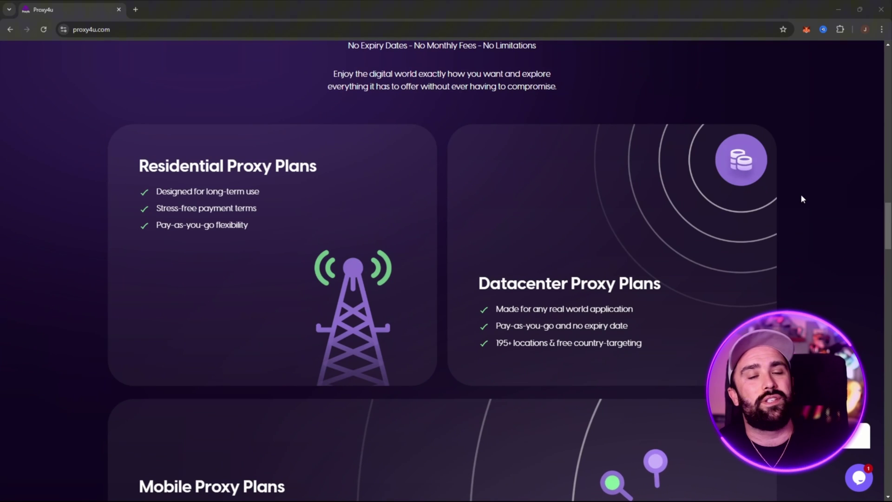
pyautogui.scroll(-5, 801, 198)
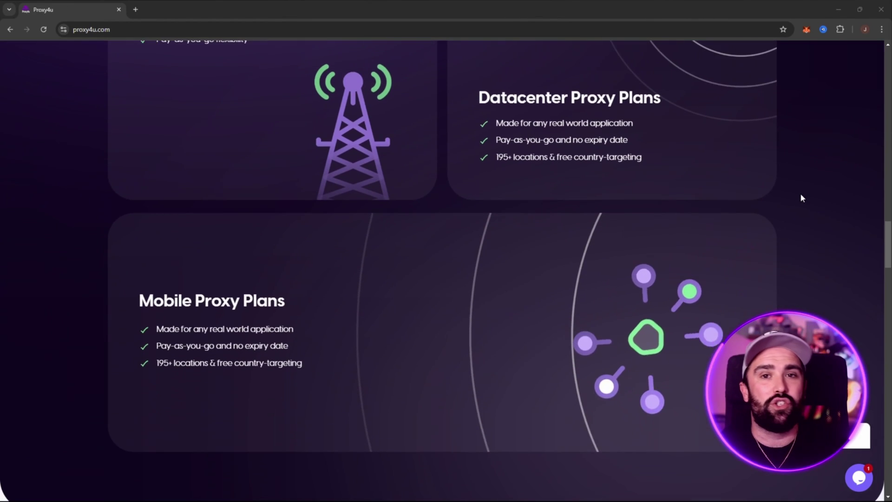
pyautogui.scroll(1, 801, 197)
pyautogui.scroll(-3, 801, 197)
pyautogui.scroll(20, 801, 197)
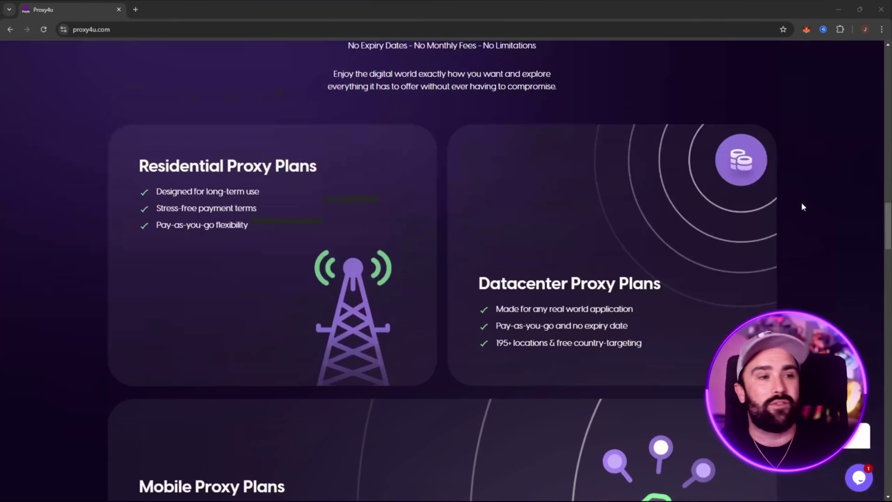
pyautogui.scroll(-3, 802, 205)
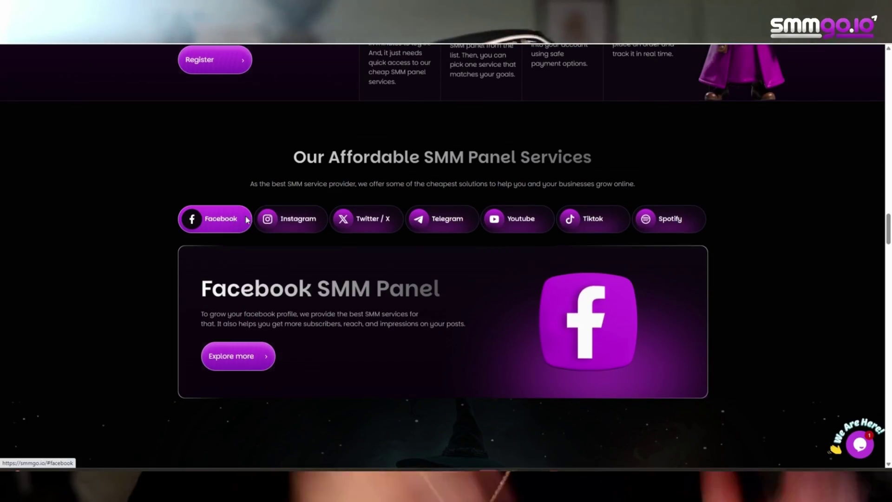
# Step: Switch the SMMGO.io services panel through Instagram and Twitter / X to Tiktok
pyautogui.click(291, 219)
pyautogui.click(388, 220)
pyautogui.click(447, 222)
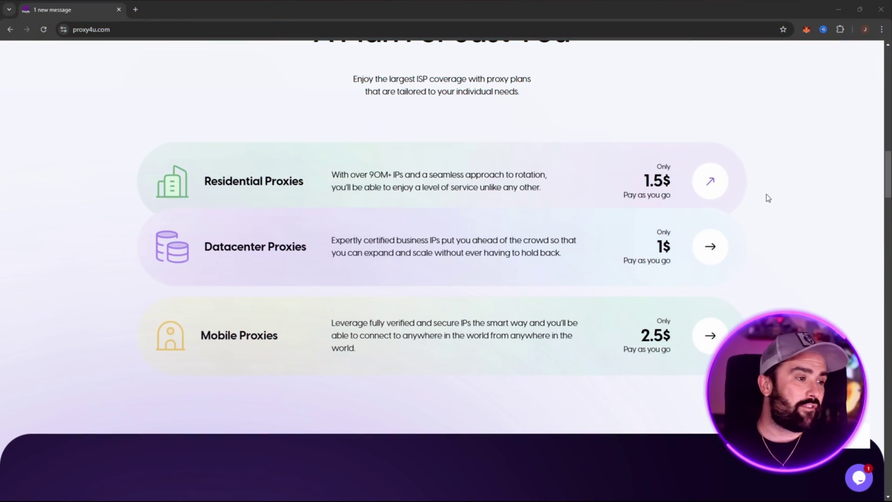
# Step: Scroll back up the homepage, then down past the pricing list and plan cards to 'Trusted by Travelers'
pyautogui.scroll(-4, 699, 138)
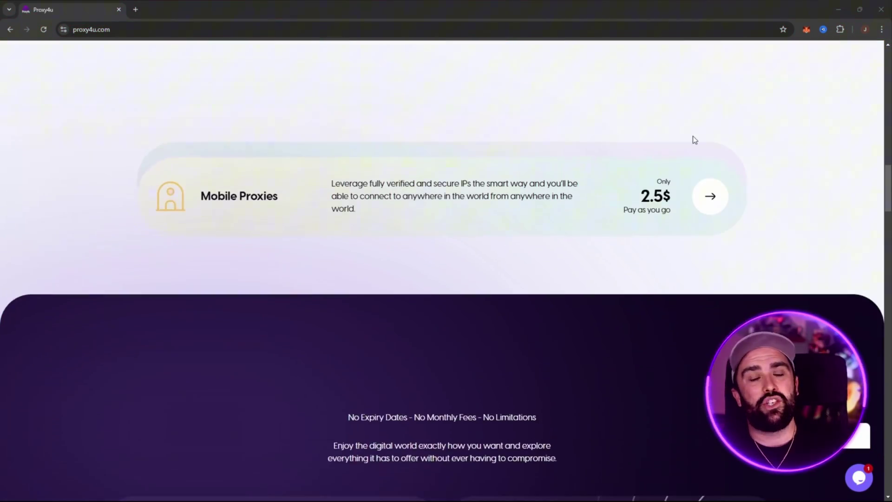
pyautogui.scroll(-2, 687, 135)
pyautogui.scroll(15, 695, 134)
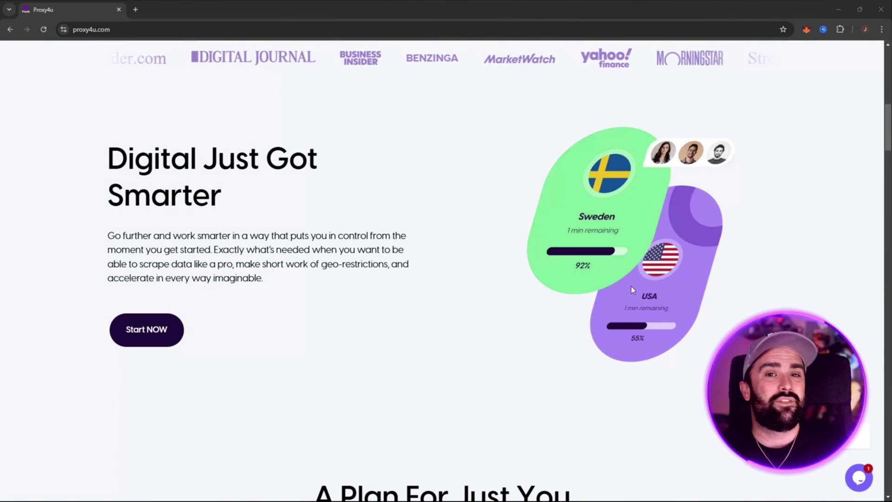
pyautogui.scroll(-3, 634, 289)
pyautogui.scroll(-7, 640, 290)
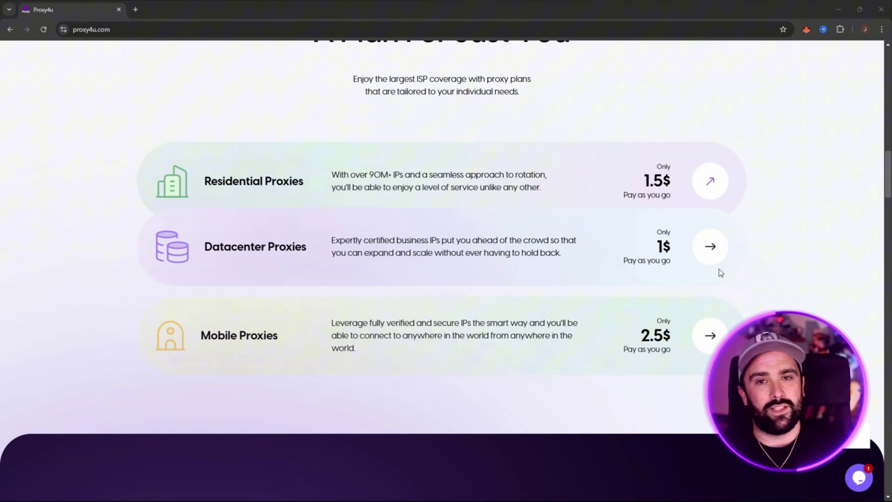
pyautogui.scroll(-10, 718, 269)
pyautogui.scroll(-2, 286, 146)
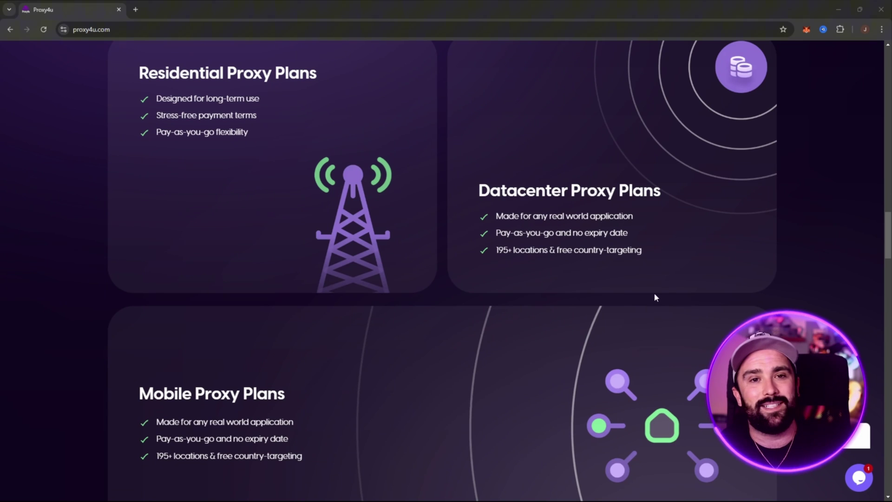
pyautogui.scroll(-7, 736, 267)
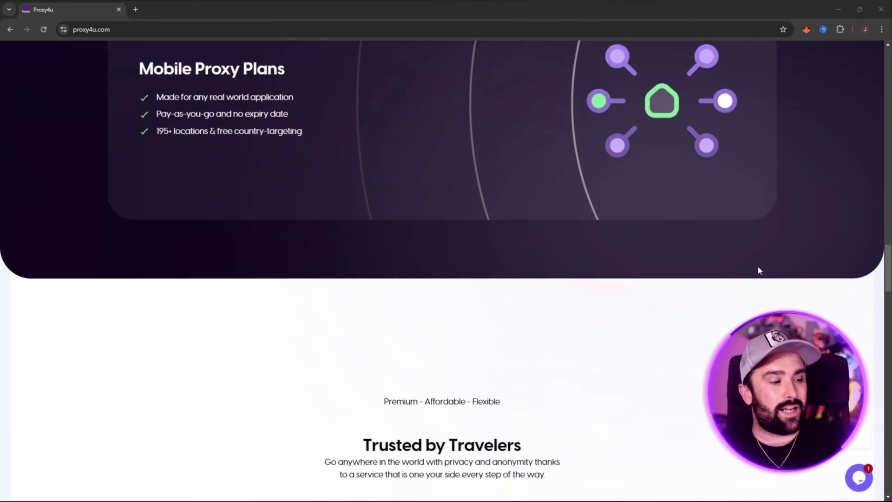
pyautogui.scroll(-20, 758, 270)
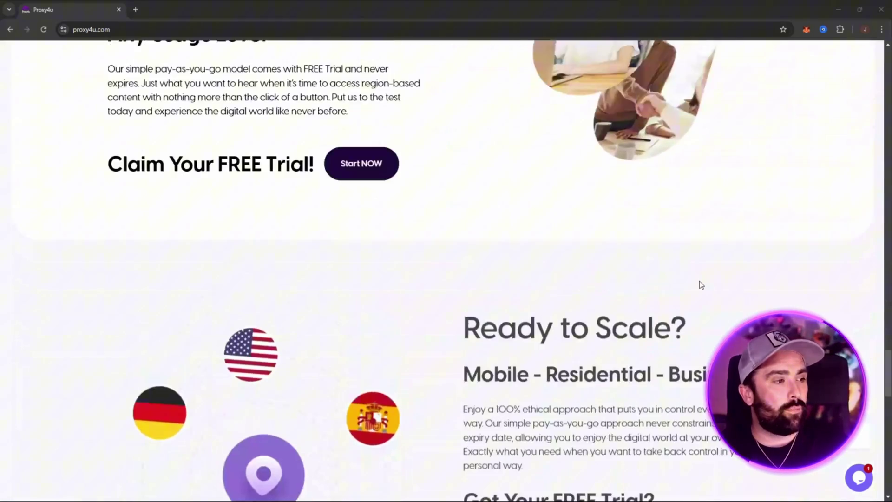
pyautogui.scroll(2, 698, 284)
pyautogui.moveTo(107, 276); pyautogui.dragTo(304, 277)
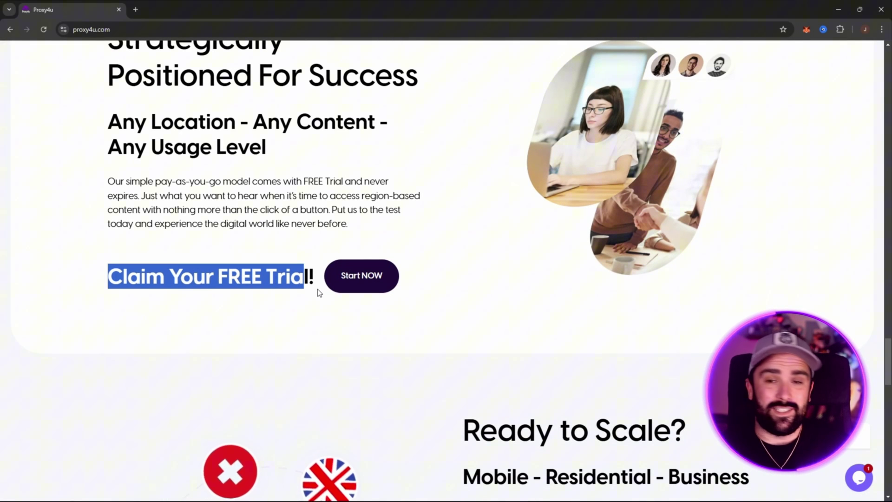
pyautogui.click(319, 293)
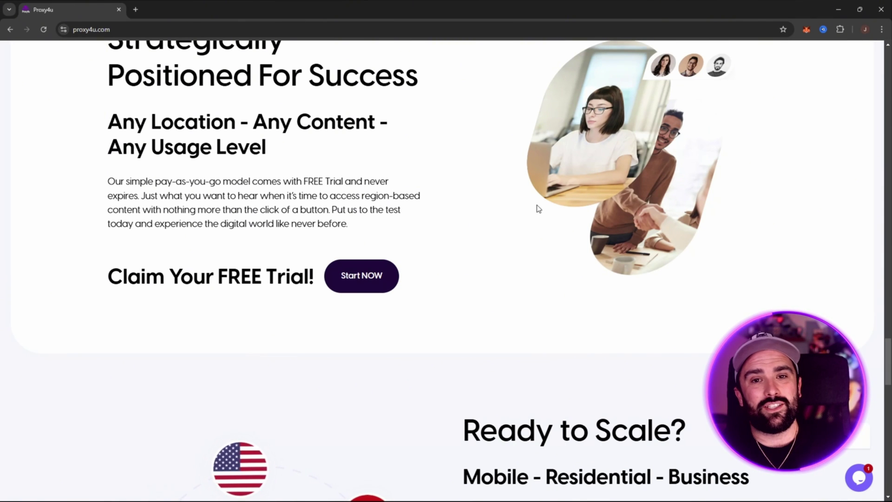
pyautogui.scroll(-15, 542, 209)
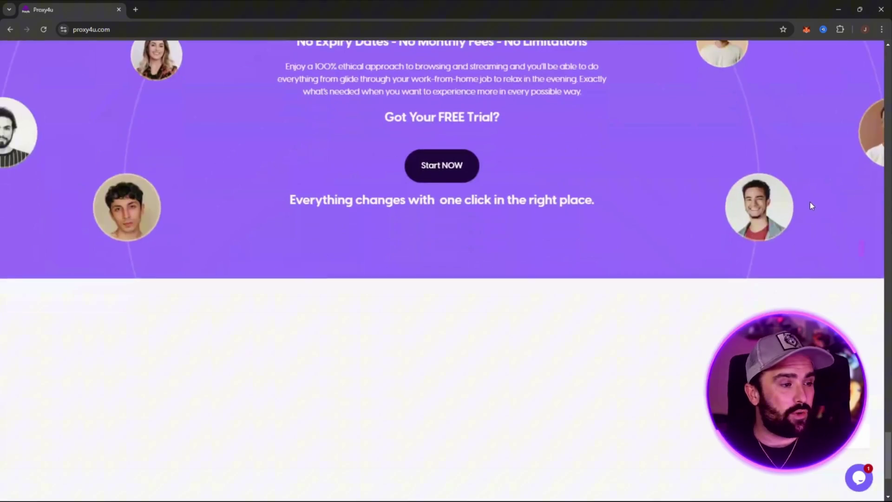
pyautogui.scroll(-3, 812, 204)
pyautogui.scroll(18, 813, 206)
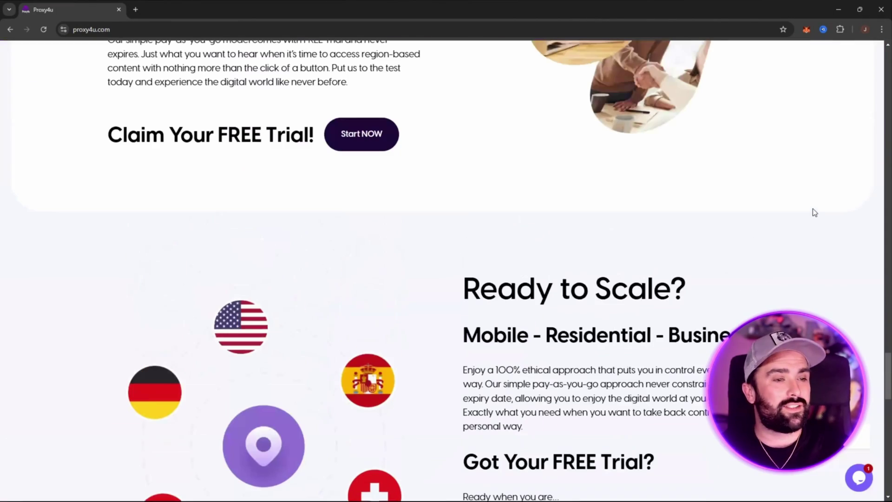
pyautogui.scroll(11, 804, 211)
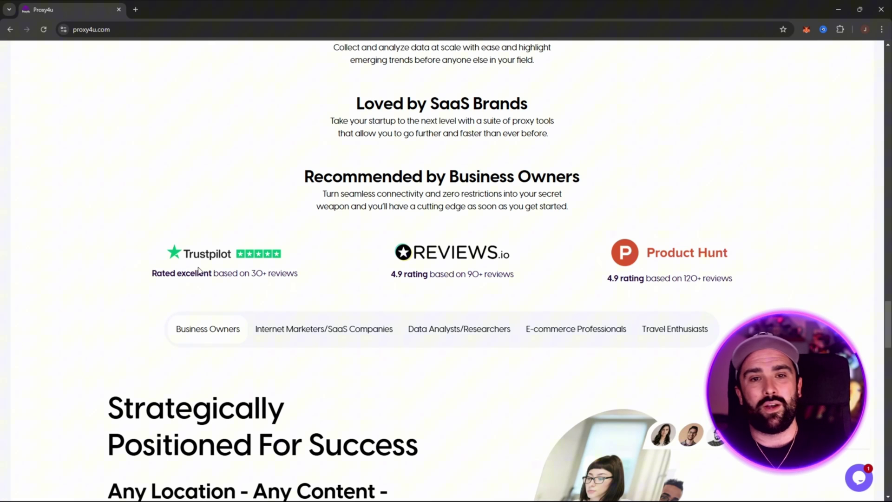
pyautogui.scroll(20, 793, 228)
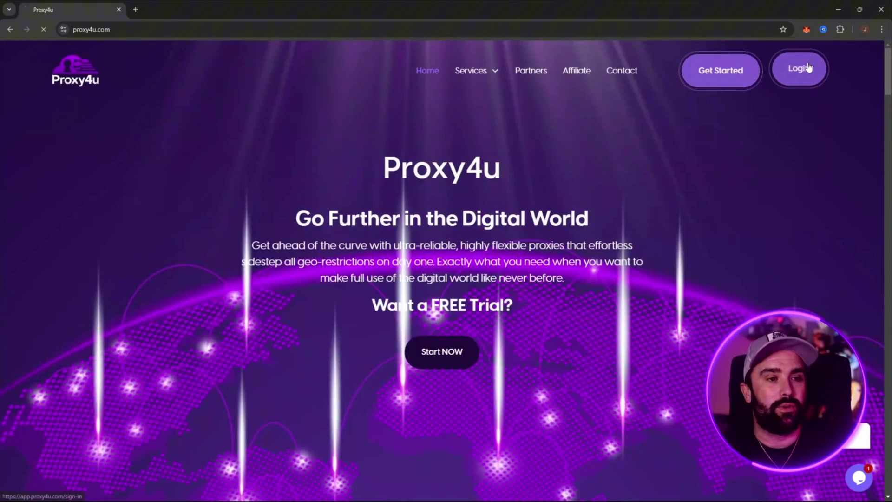
# Step: Log in and view the Mobile, Residential, Datacenter and Buy Plan pages, ending on Residential Proxy
pyautogui.click(796, 70)
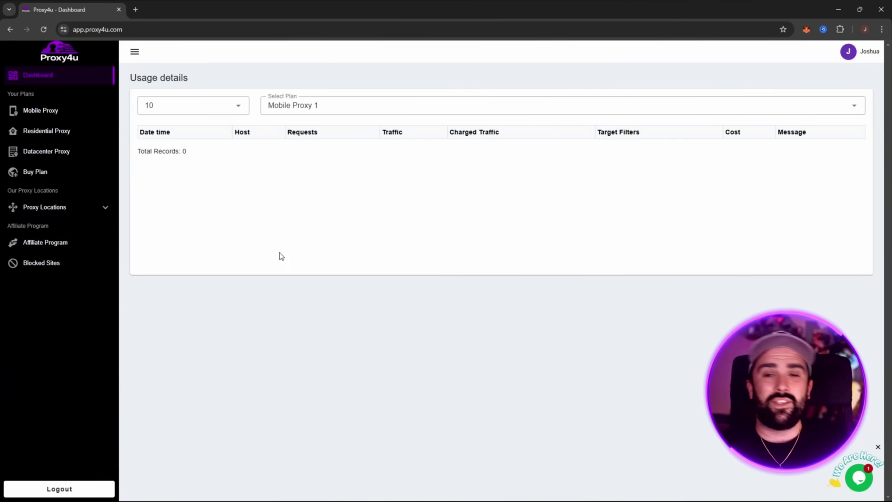
pyautogui.click(66, 120)
pyautogui.click(91, 137)
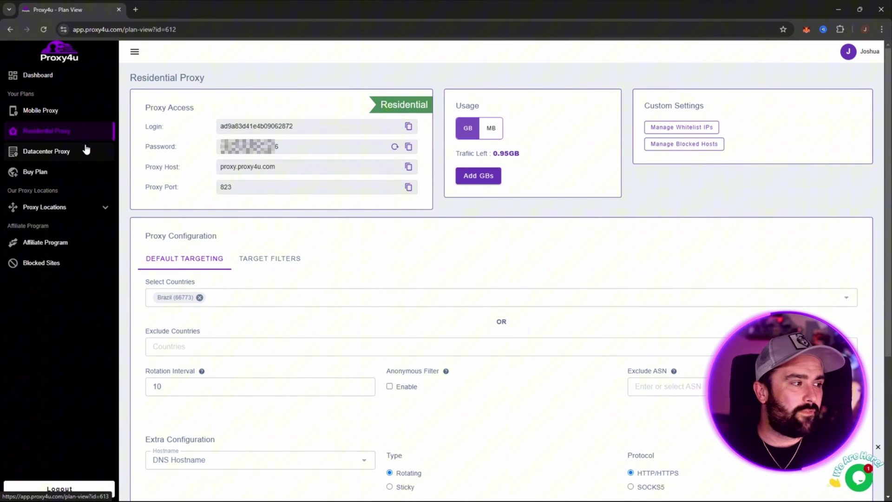
pyautogui.click(80, 154)
pyautogui.click(72, 179)
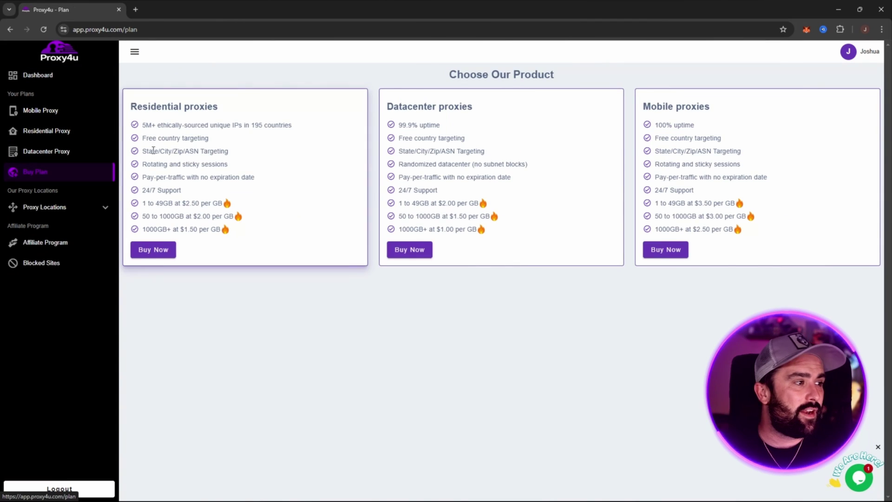
pyautogui.click(66, 116)
pyautogui.click(70, 137)
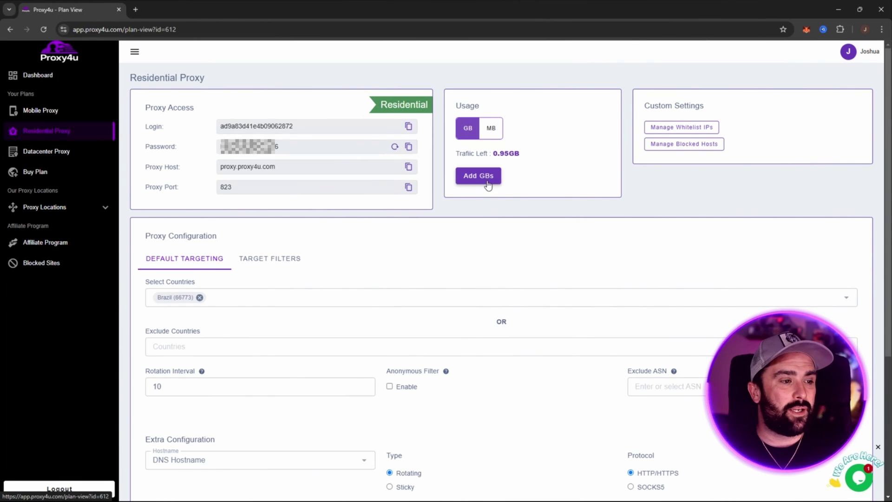
# Step: Scroll through the residential proxy list and back, then switch to the Mobile Proxy plan page
pyautogui.scroll(-3, 717, 177)
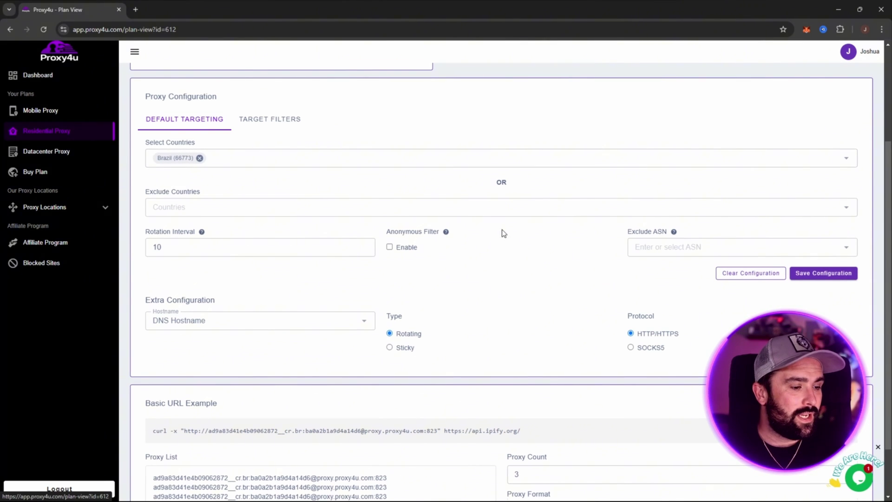
pyautogui.scroll(-2, 498, 225)
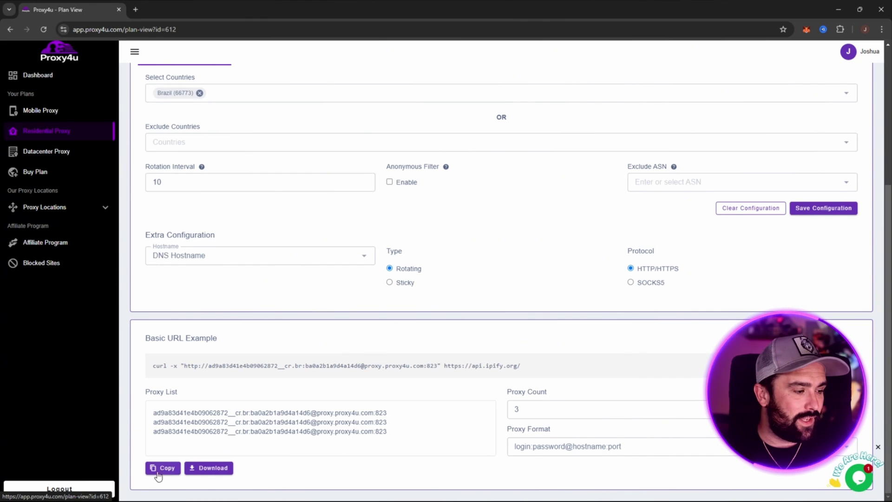
pyautogui.scroll(4, 556, 318)
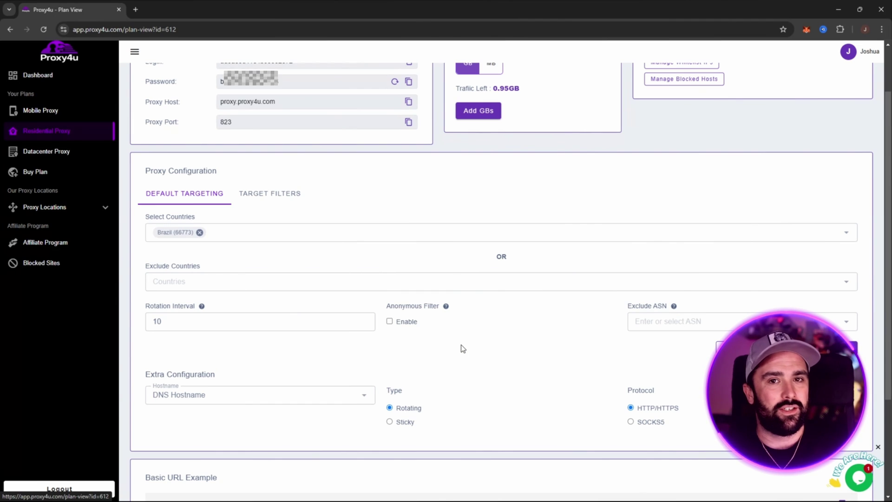
pyautogui.scroll(2, 444, 344)
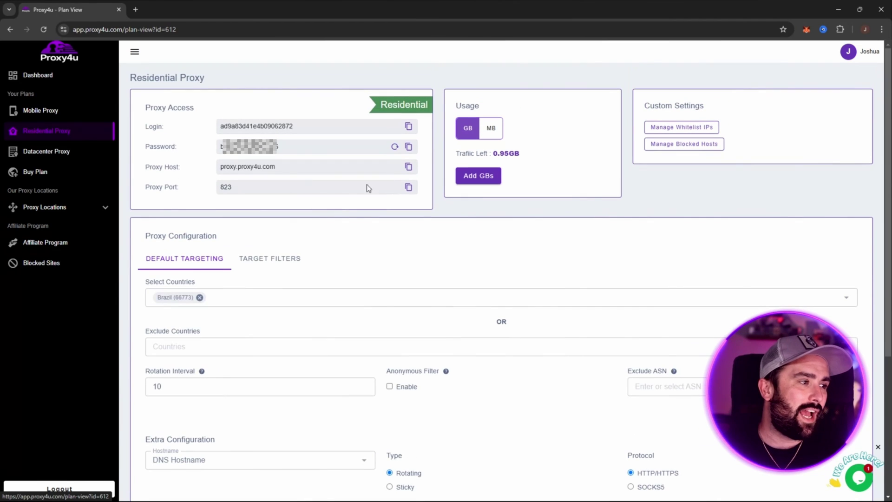
pyautogui.click(60, 151)
pyautogui.click(62, 115)
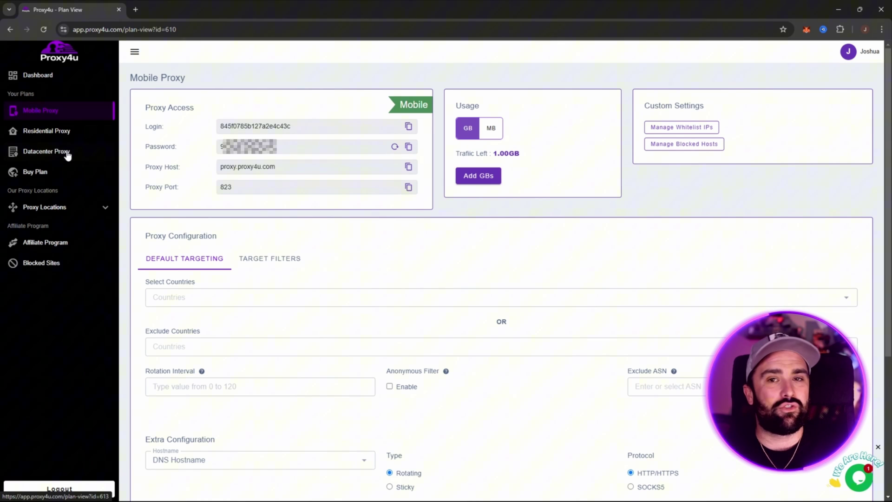
# Step: Expand Proxy Locations and show Residential locations by country, led by Vietnam with 115799 IPs
pyautogui.scroll(-1, 49, 200)
pyautogui.scroll(-4, 414, 223)
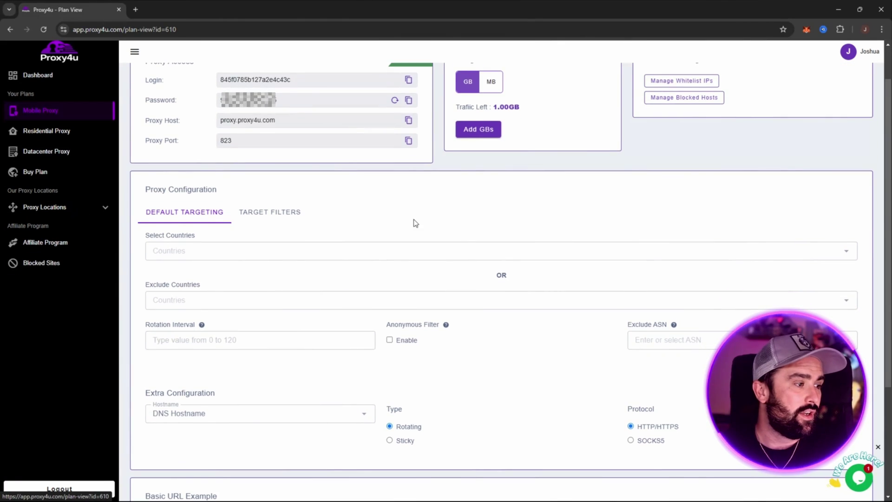
pyautogui.scroll(-1, 438, 214)
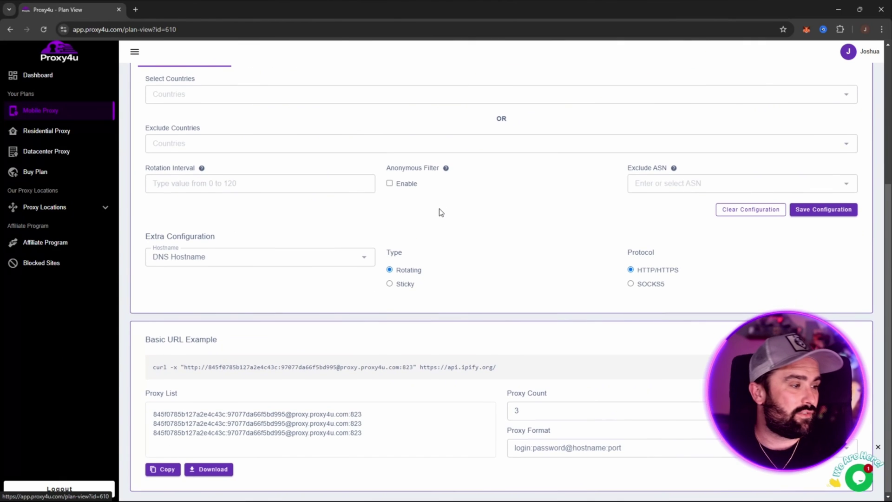
pyautogui.click(95, 210)
pyautogui.click(78, 232)
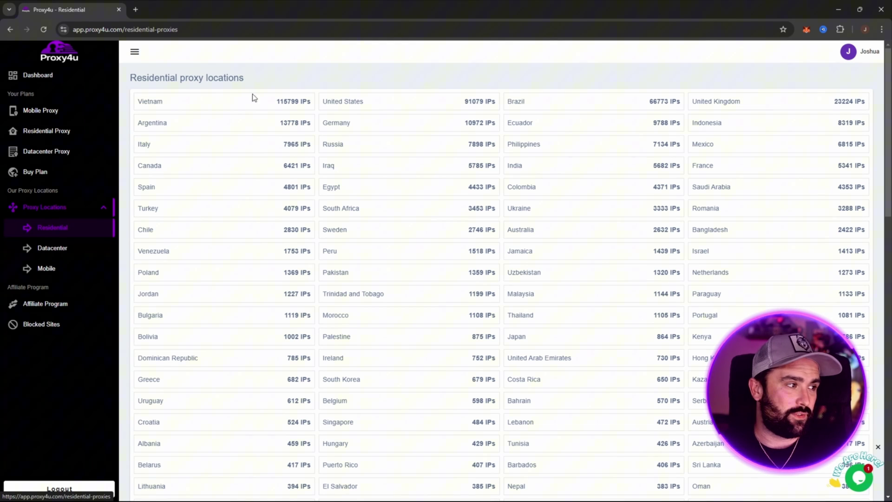
# Step: Visit the Affiliate Program page, then return to the dashboard's Mobile Proxy 1 usage details
pyautogui.click(59, 247)
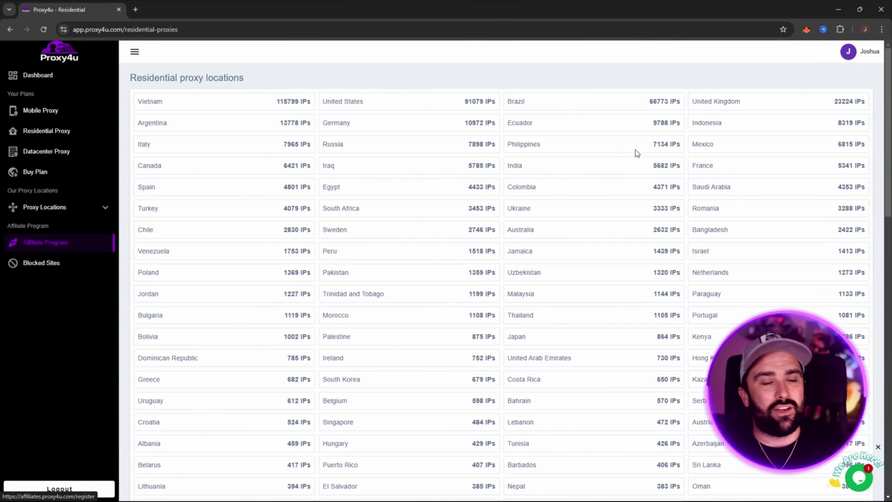
pyautogui.click(47, 79)
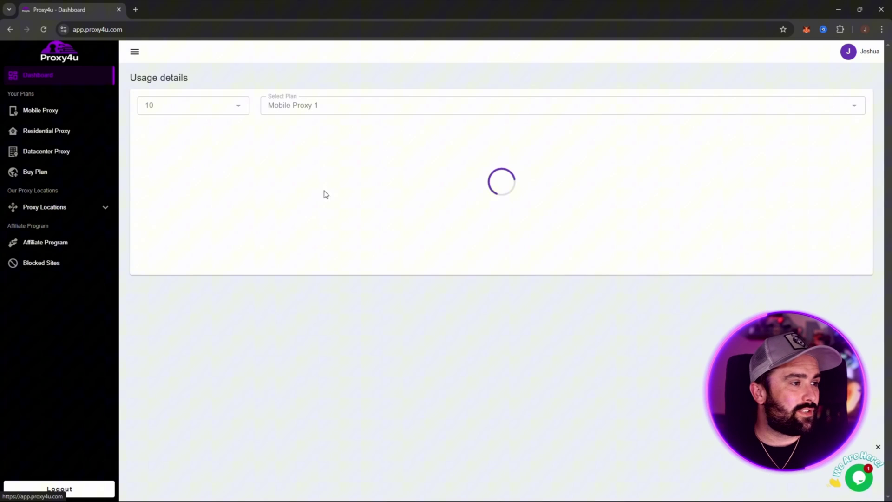